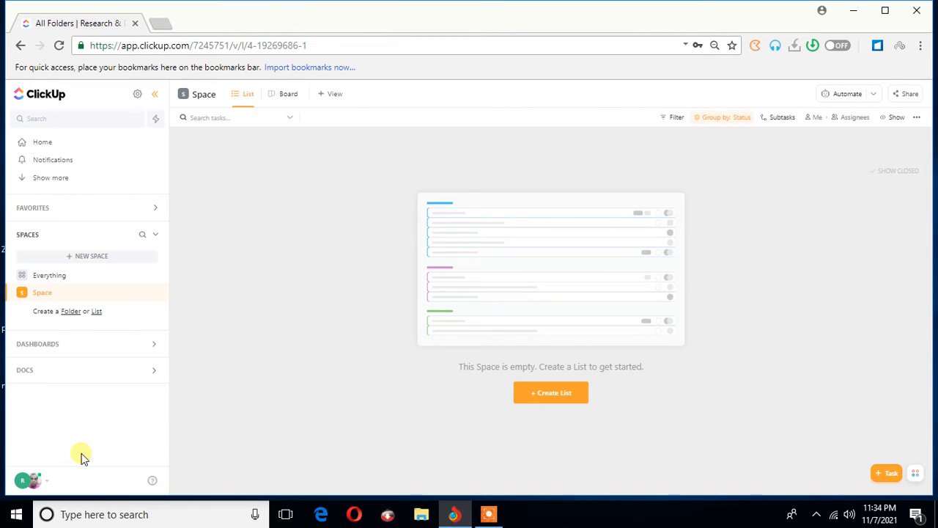
# Step: View the Marketing workspace and return to the Research & Development workspace
pyautogui.click(25, 487)
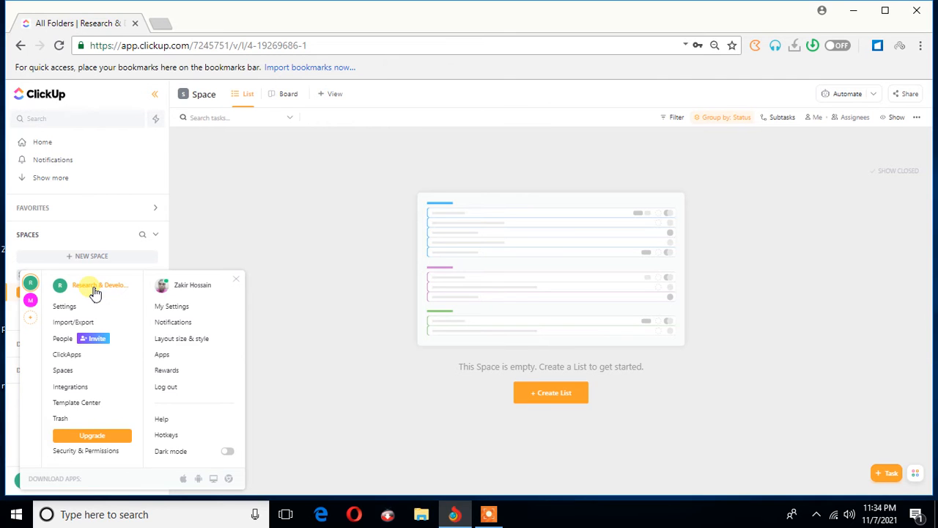
pyautogui.click(33, 308)
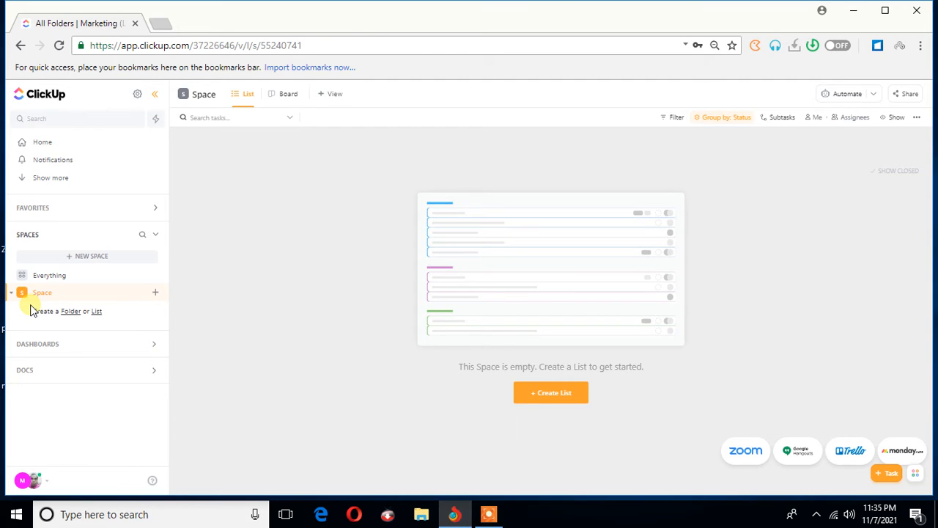
pyautogui.click(24, 482)
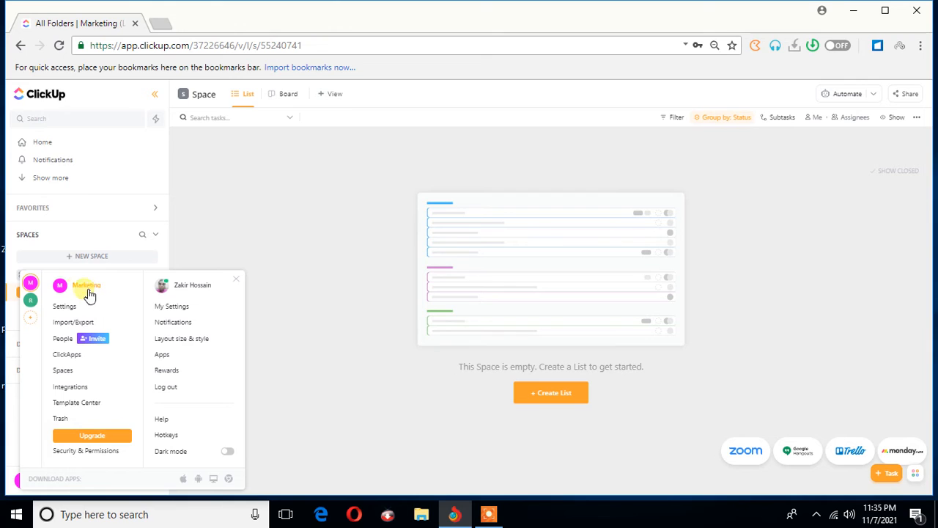
pyautogui.click(32, 300)
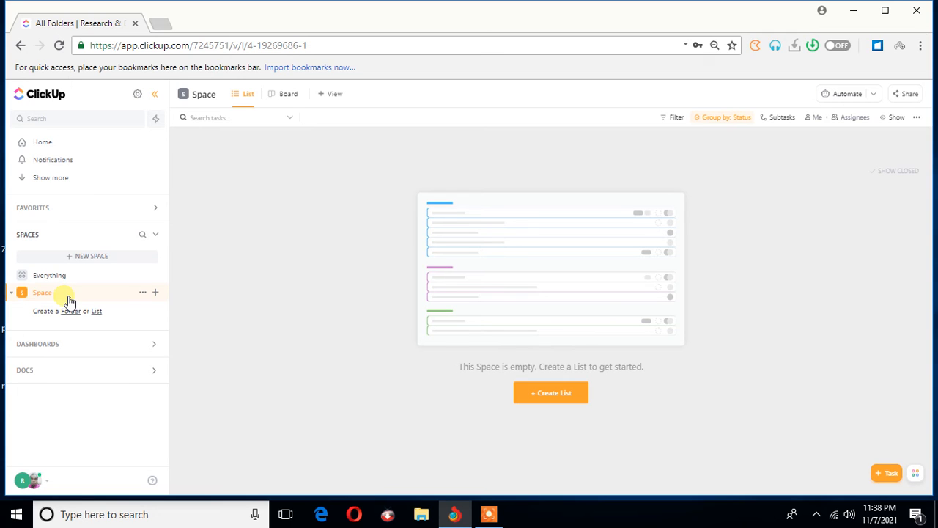
pyautogui.click(26, 481)
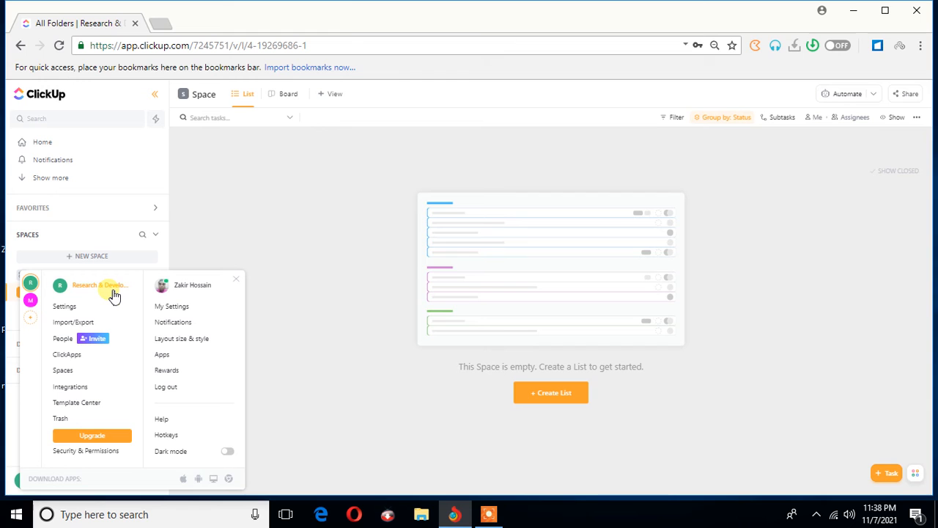
pyautogui.click(237, 233)
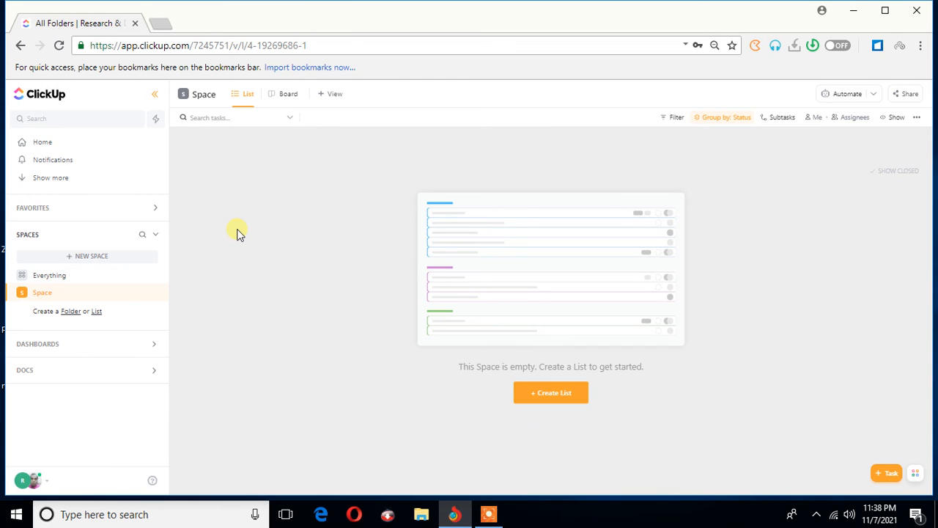
# Step: Rename the existing space in the Research & Development workspace to "Department 1"
pyautogui.click(86, 298)
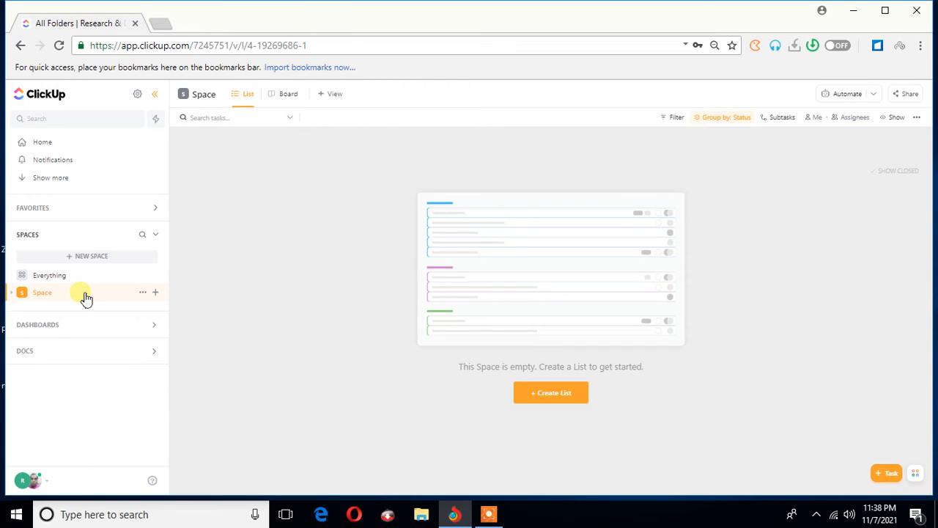
pyautogui.click(140, 294)
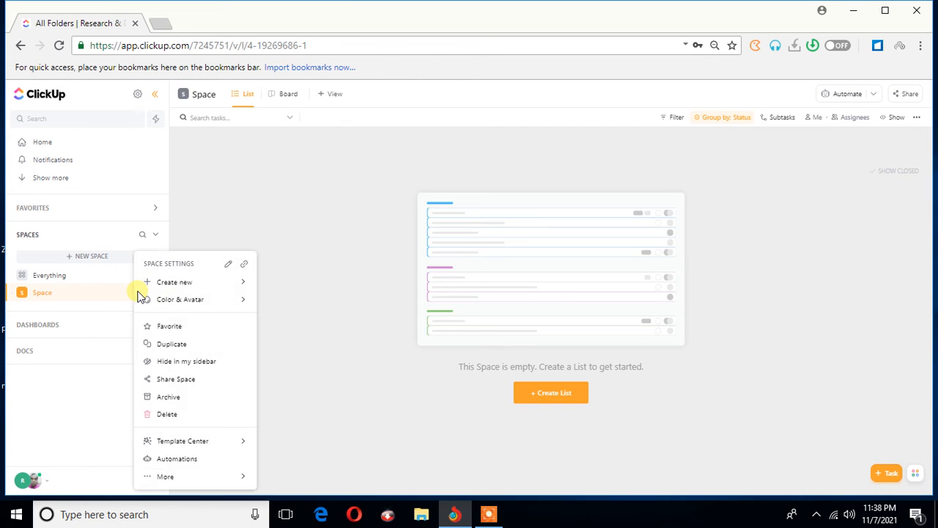
pyautogui.click(230, 266)
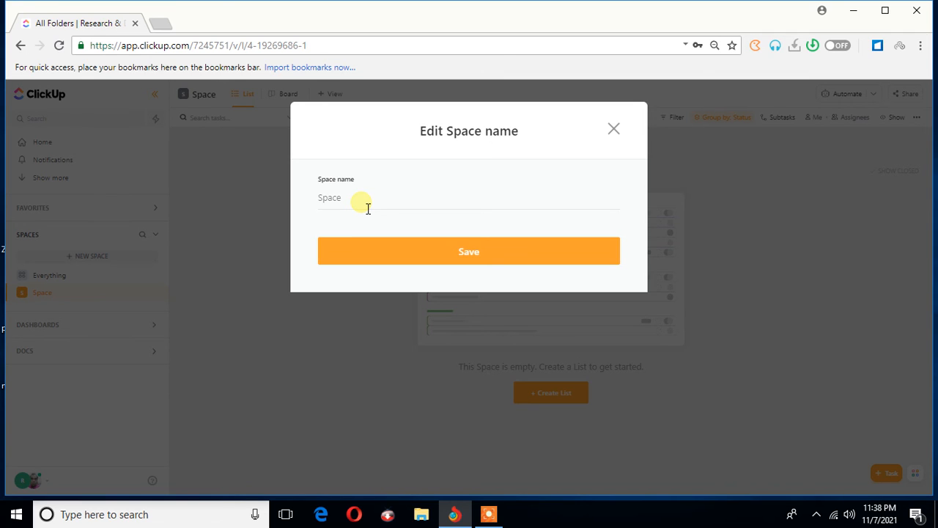
pyautogui.press('BackSpace')
pyautogui.press('BackSpace')
pyautogui.press('BackSpace')
pyautogui.press('BackSpace')
pyautogui.press('BackSpace')
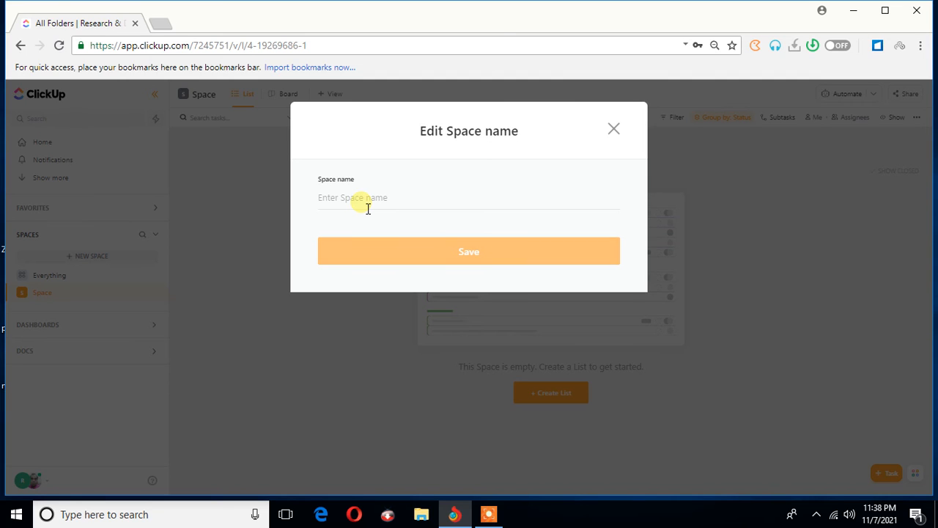
pyautogui.write('De')
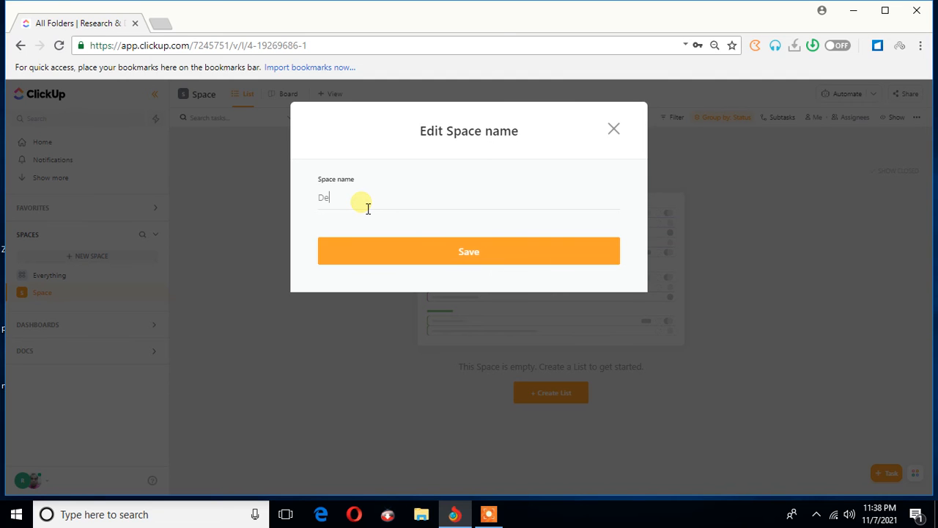
pyautogui.write('partment 1')
pyautogui.click(457, 251)
pyautogui.click(476, 263)
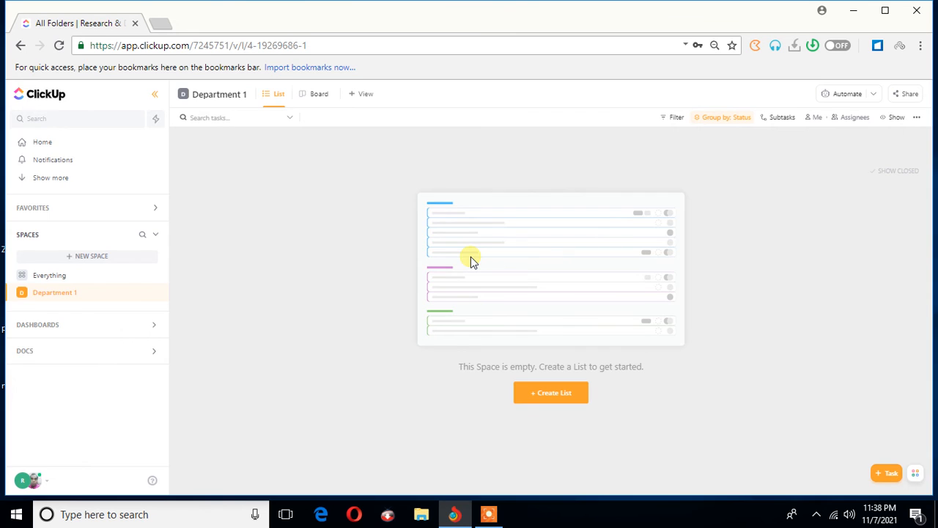
# Step: Start creating a new space named "Department 2"
pyautogui.click(94, 258)
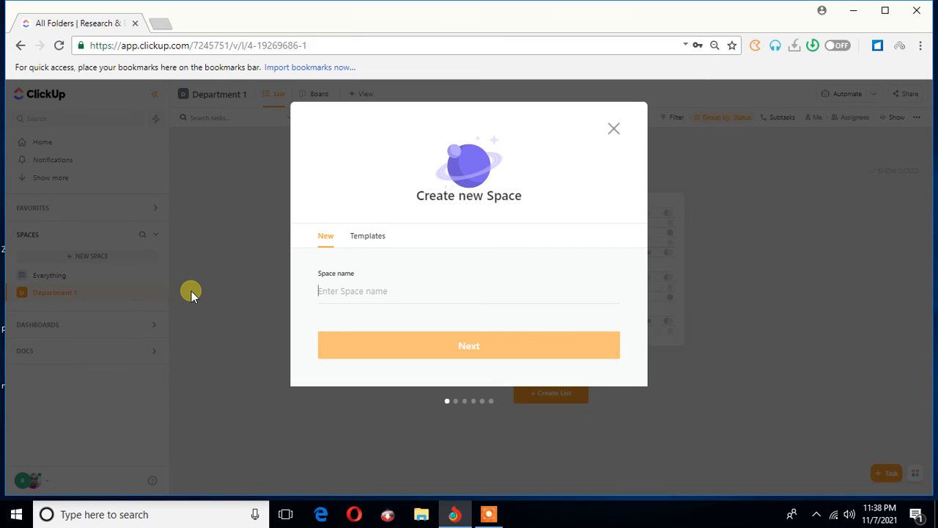
pyautogui.write('D')
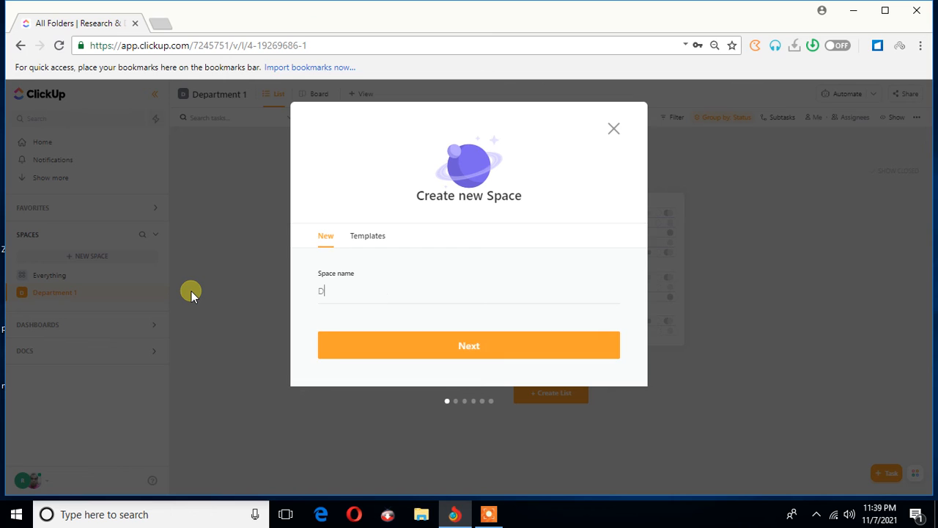
pyautogui.write('epartment 2')
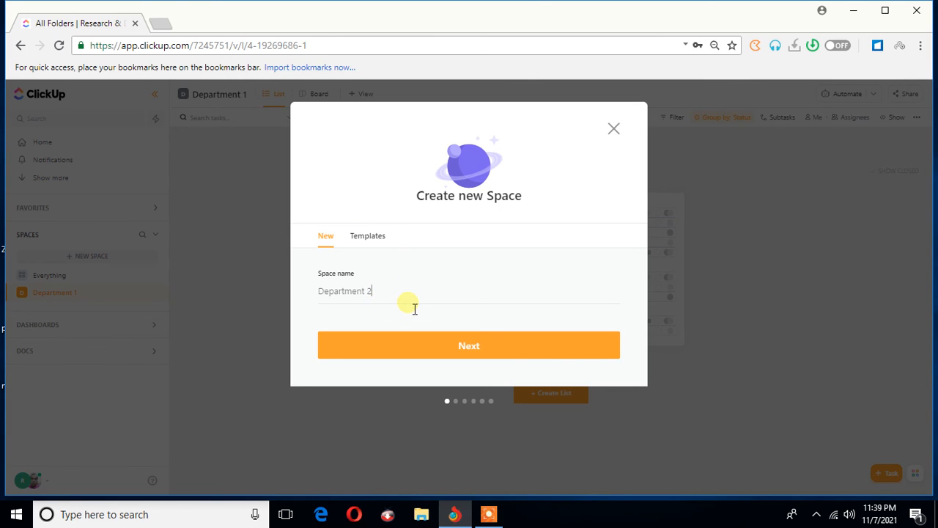
pyautogui.click(455, 343)
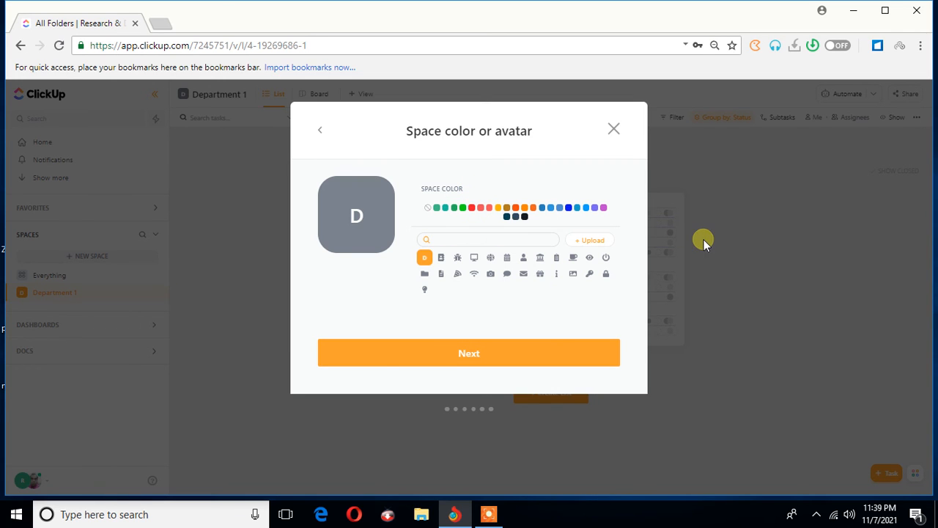
# Step: Set the new space's color to red, keeping the letter D as its avatar
pyautogui.hotkey('ctrl', '+')
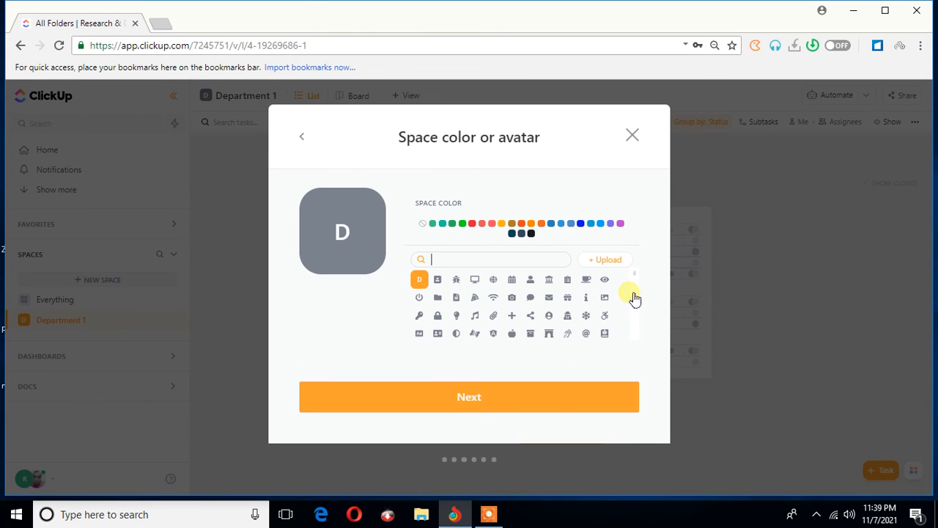
pyautogui.click(477, 223)
pyautogui.click(478, 406)
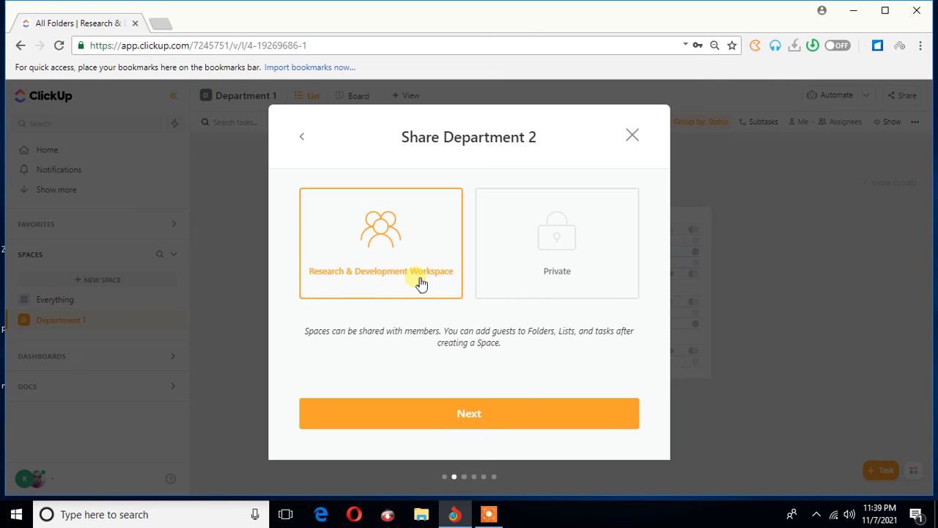
# Step: Share the new space with the Research & Development Workspace and accept the Custom task statuses
pyautogui.click(562, 251)
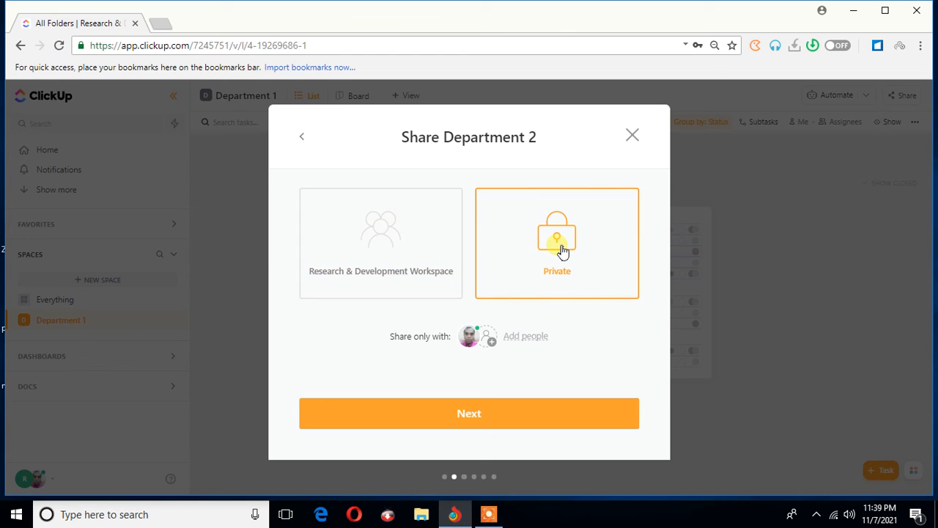
pyautogui.click(435, 266)
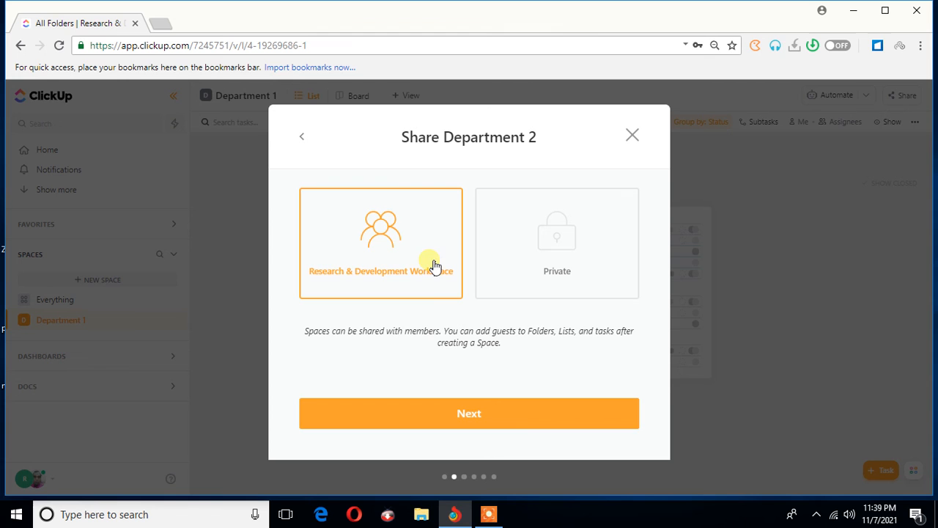
pyautogui.click(471, 414)
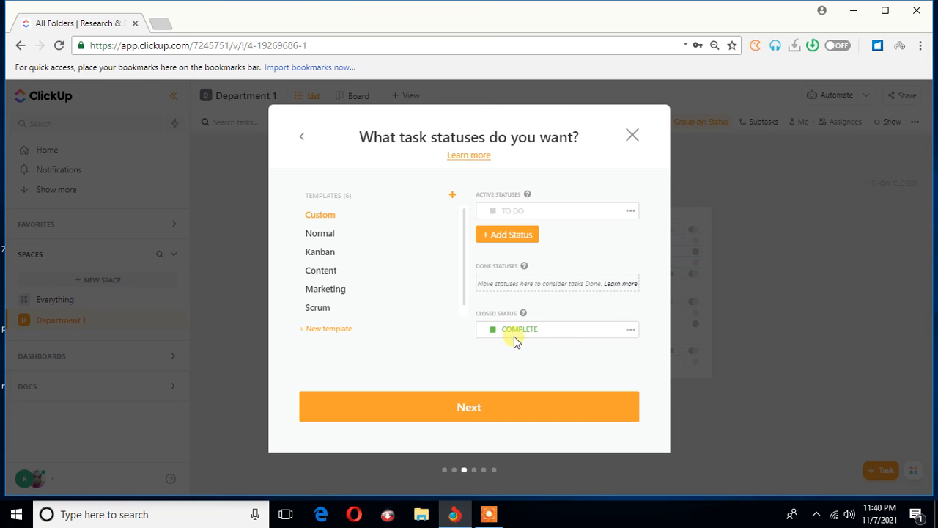
pyautogui.click(471, 409)
# Step: Turn off the Time Tracking ClickApp for the new space and accept the other ClickApps
pyautogui.click(485, 100)
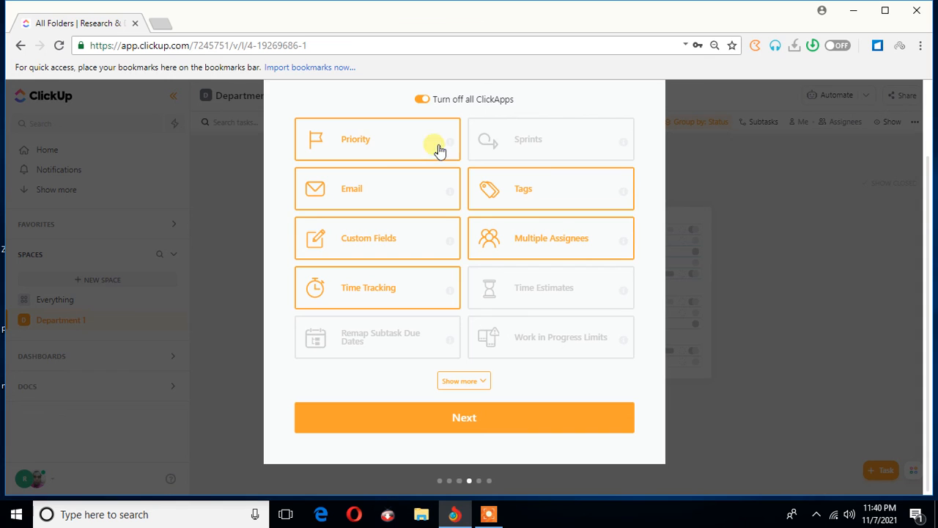
pyautogui.click(388, 293)
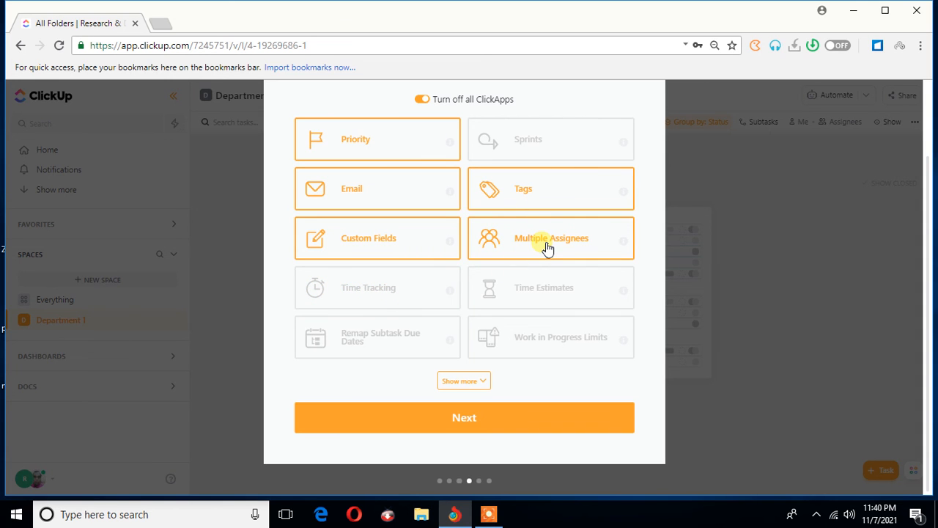
pyautogui.click(463, 429)
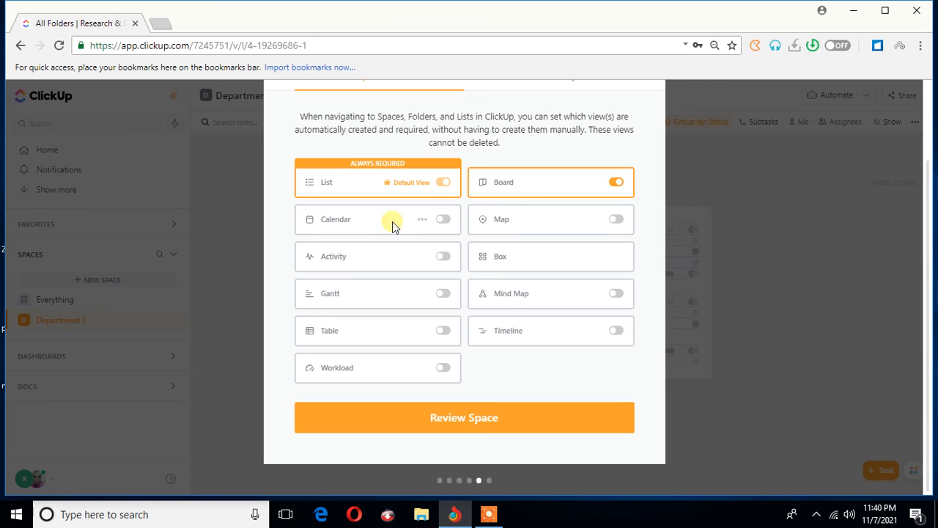
# Step: Enable the Calendar, Map, Activity, Table, Timeline and Workload views as required views for the new space
pyautogui.click(444, 219)
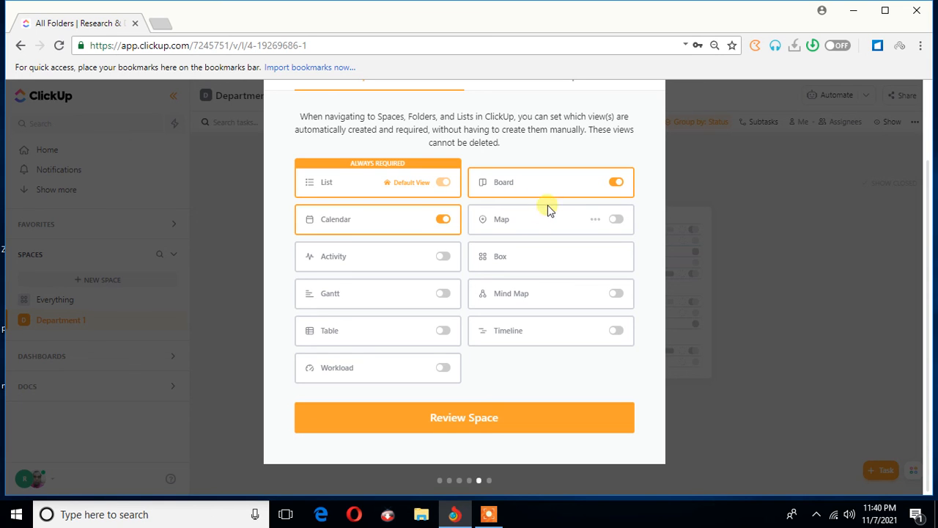
pyautogui.click(616, 220)
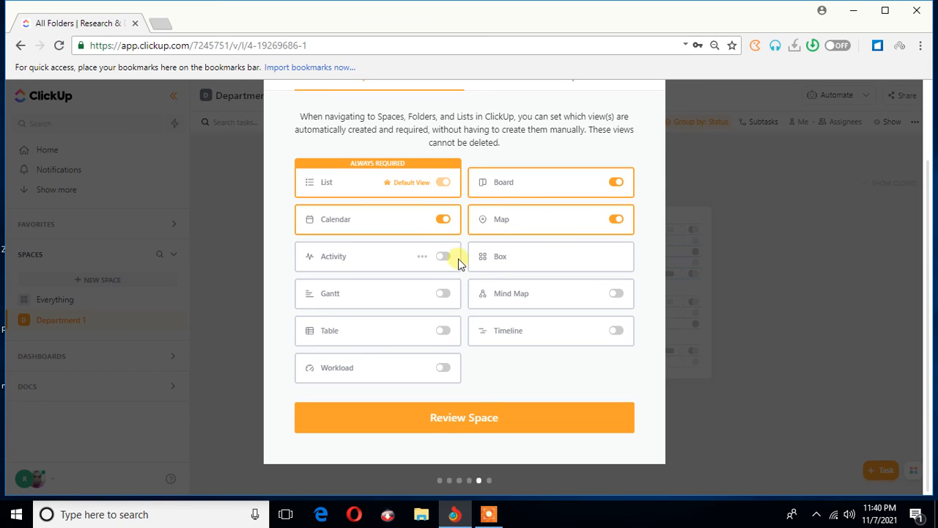
pyautogui.click(444, 256)
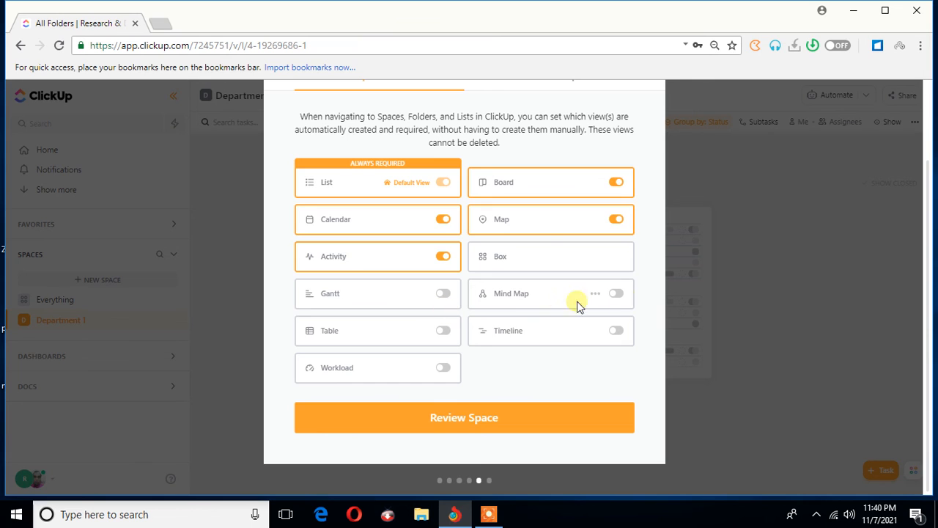
pyautogui.click(449, 331)
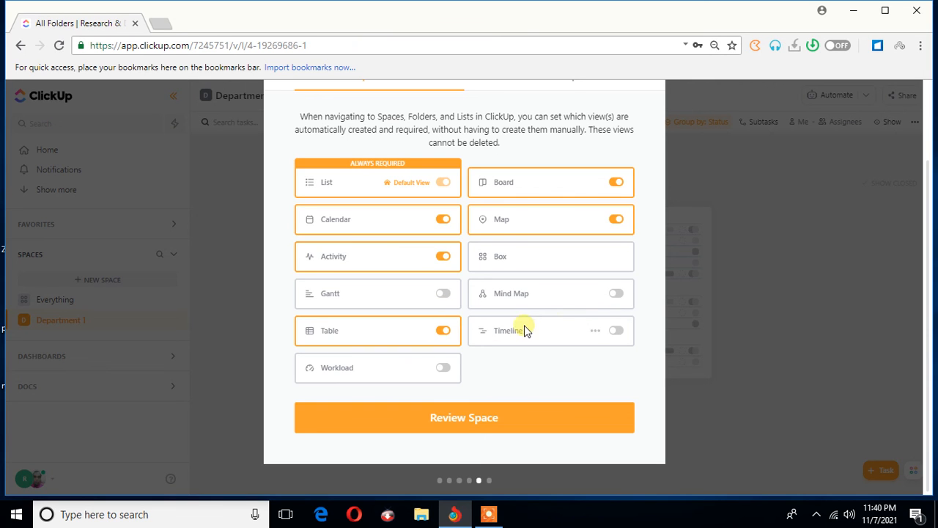
pyautogui.click(618, 335)
pyautogui.click(447, 368)
# Step: Review the settings, create the Department 2 space and open it
pyautogui.click(463, 419)
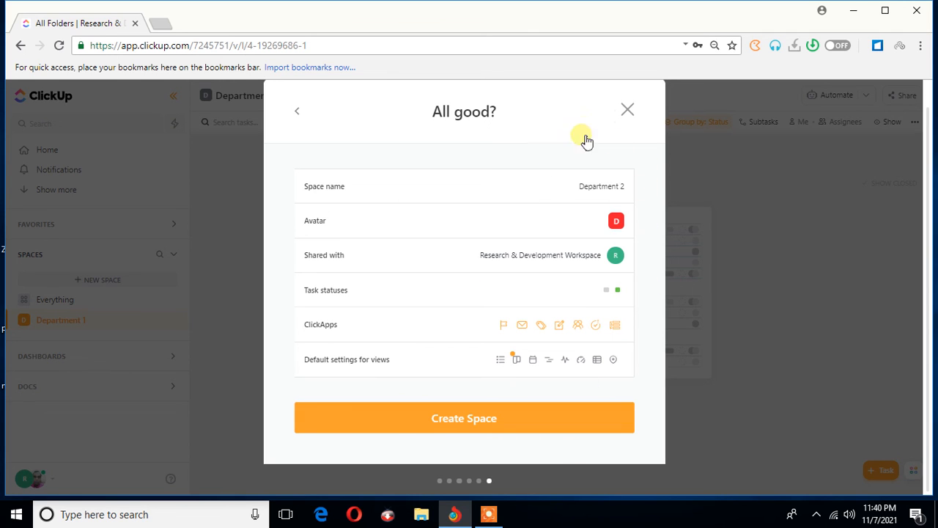
pyautogui.click(455, 419)
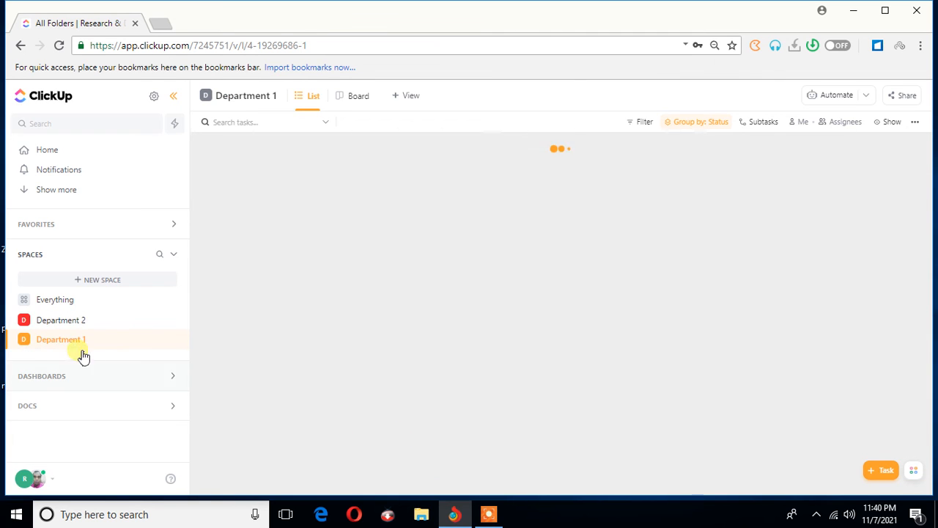
pyautogui.click(74, 327)
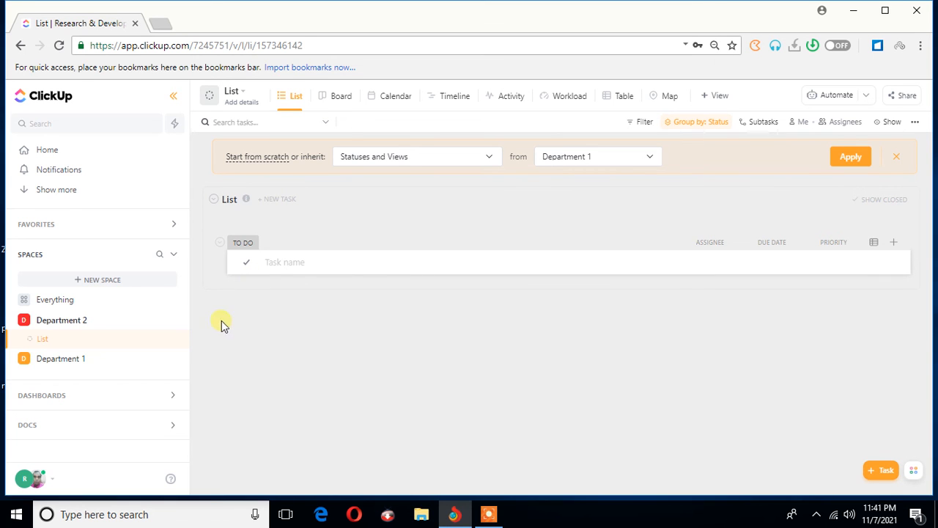
pyautogui.click(35, 478)
pyautogui.click(326, 363)
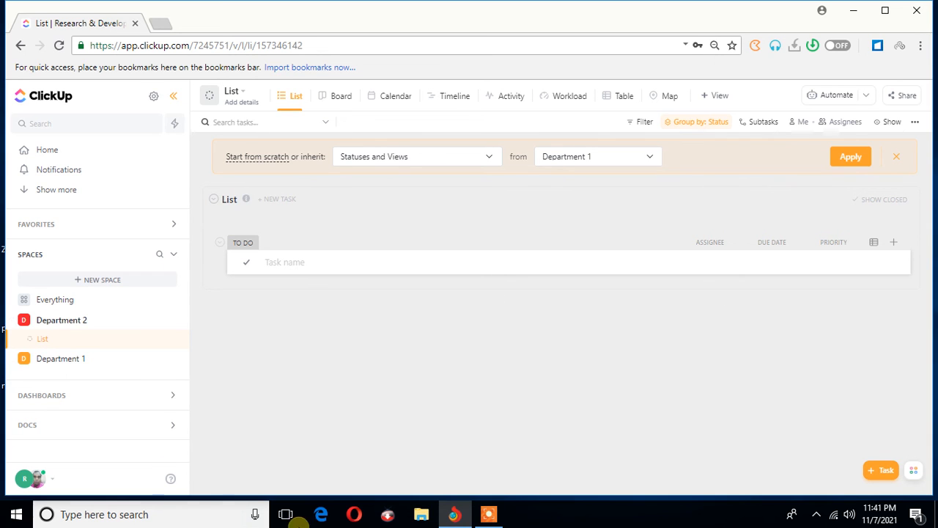
pyautogui.click(488, 513)
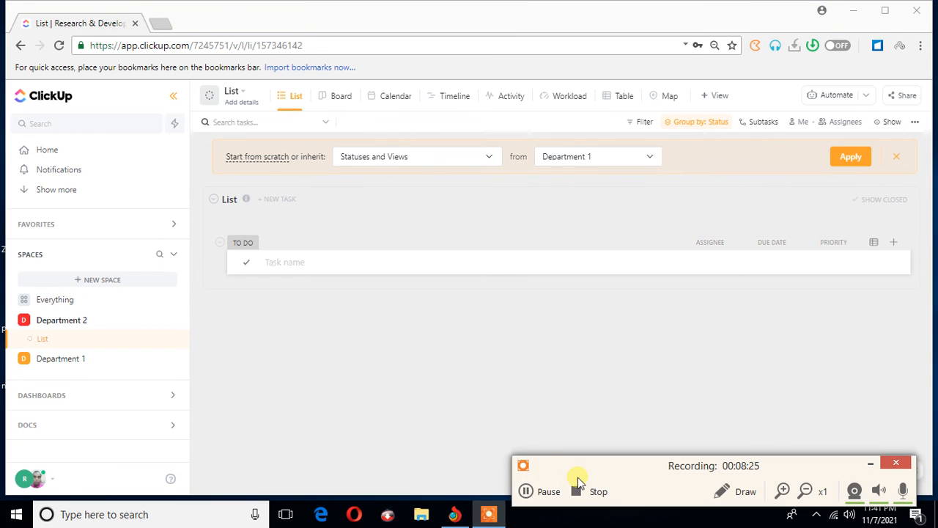